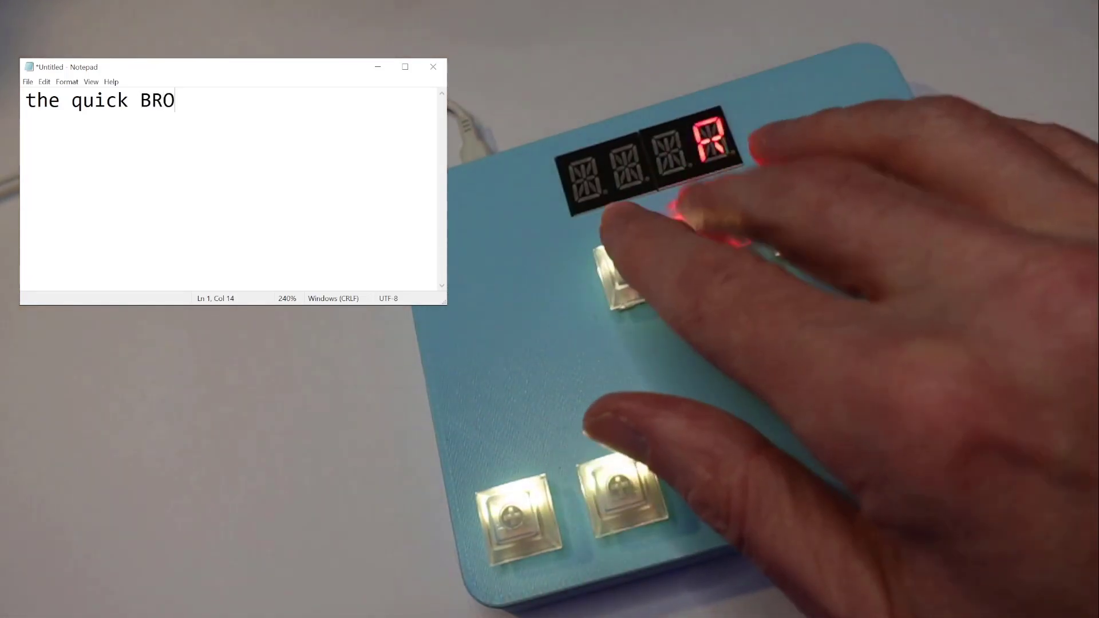
type("WN")
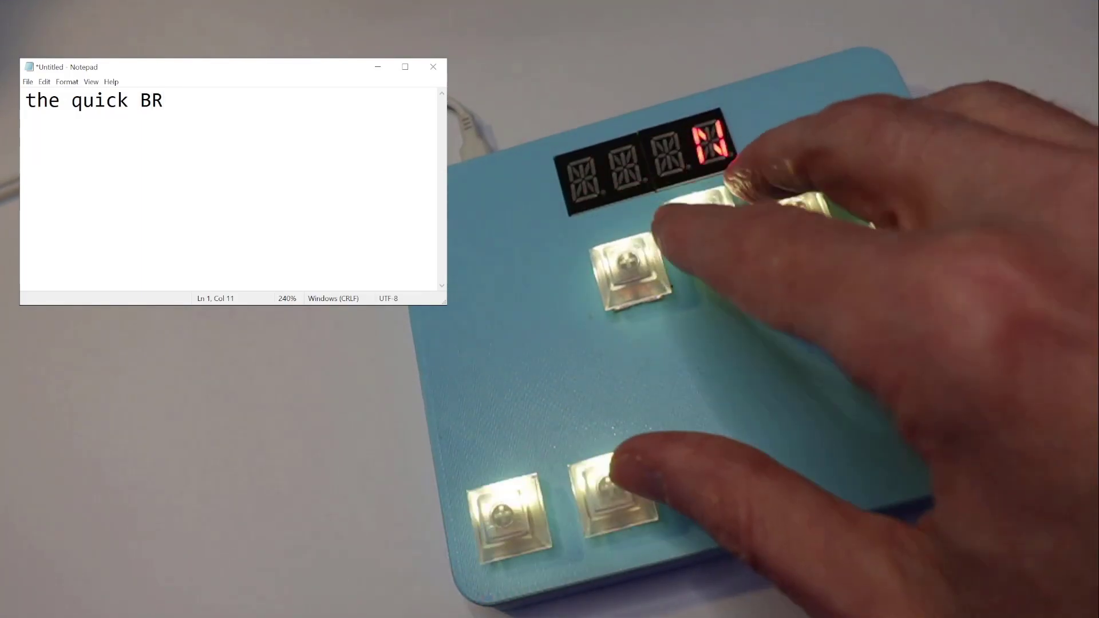
key("Left")
Move the caret one character back, then two forward, to reach the extra O
key("Right")
key("Right")
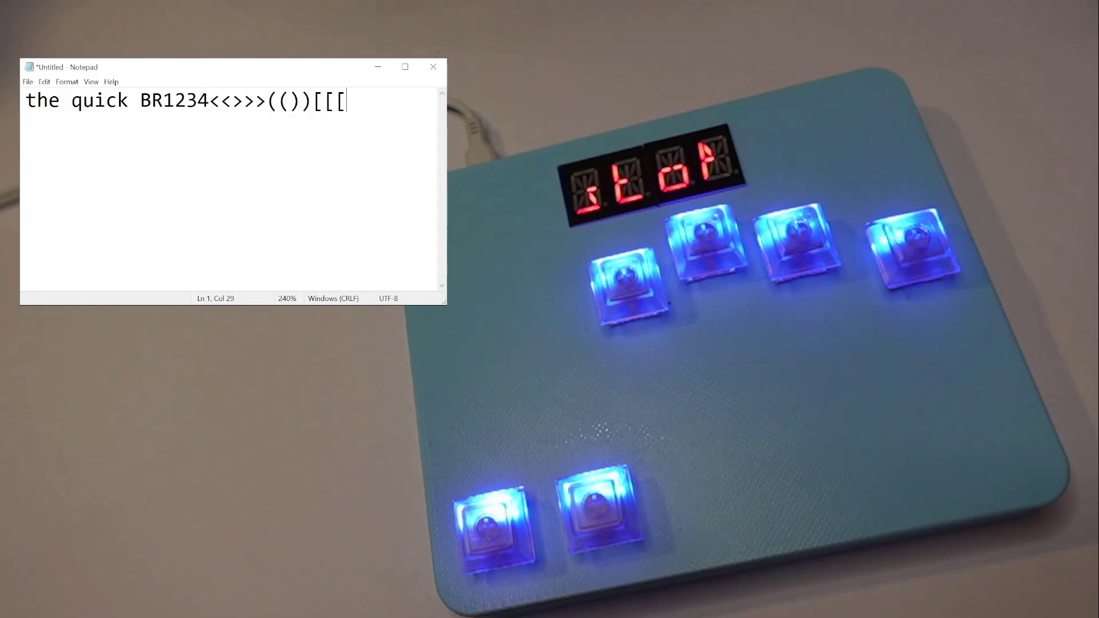
type("Text")
After the word Text, print the first chord diagram and the comma diagram, each with a dashed separator
key("Return")
key("Return")
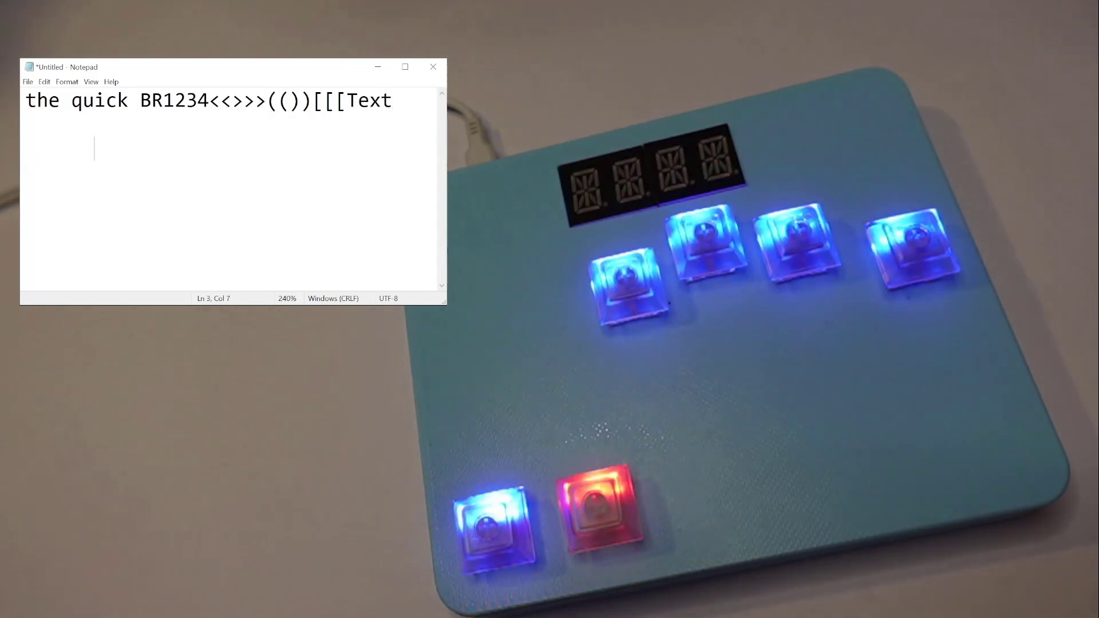
type("[ ] [ ] [ ] [")
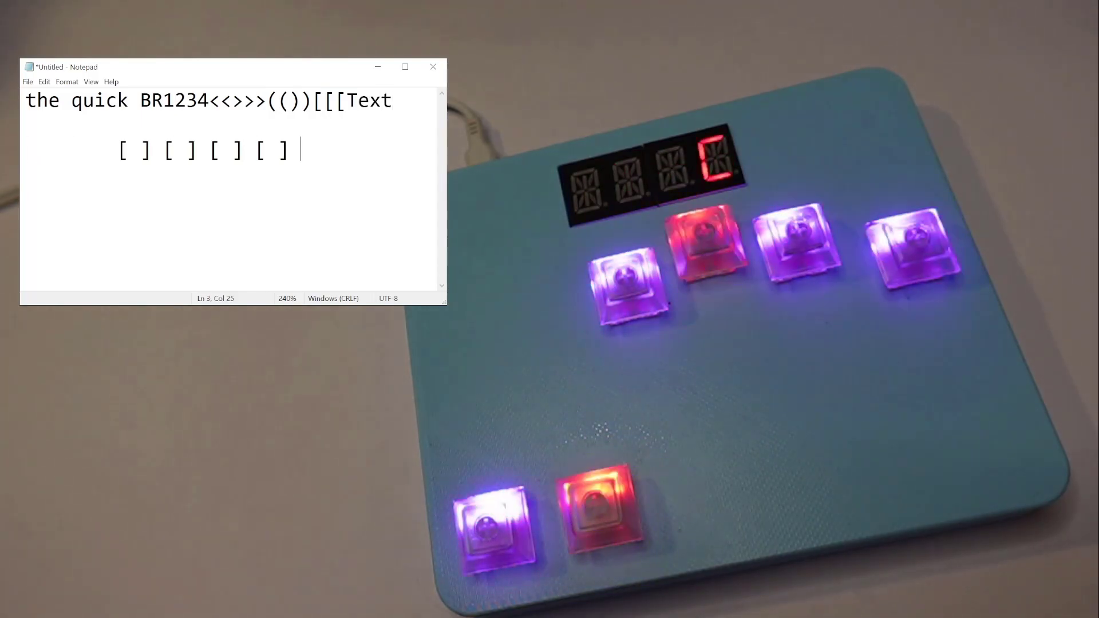
key("Return")
type("[ ] [X]")
key("Return")
type("---------")
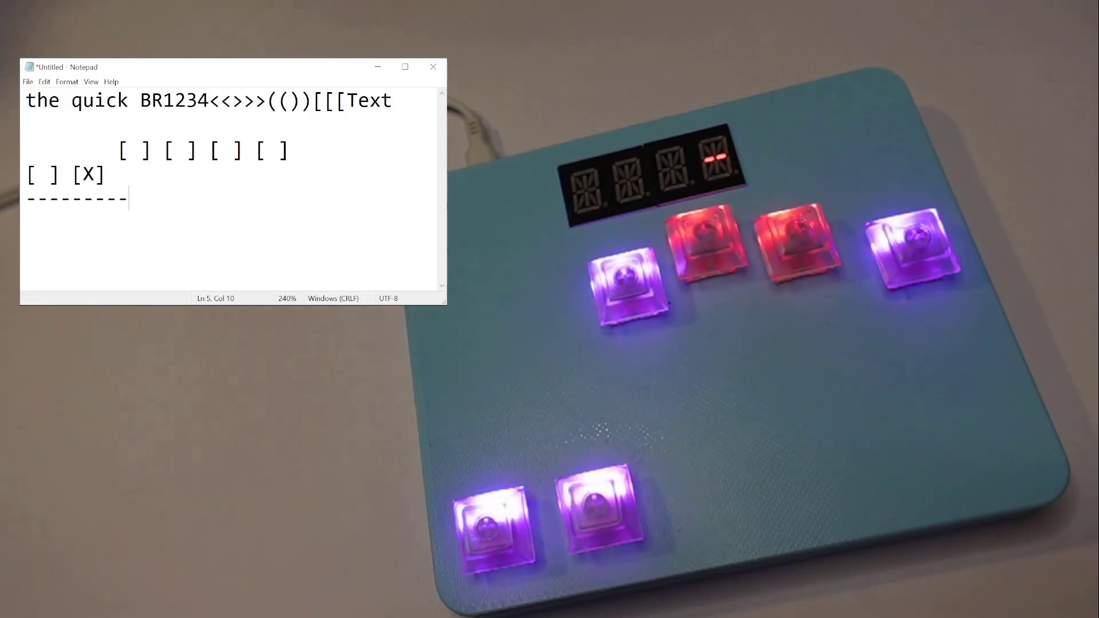
key("Return")
type(",")
key("Return")
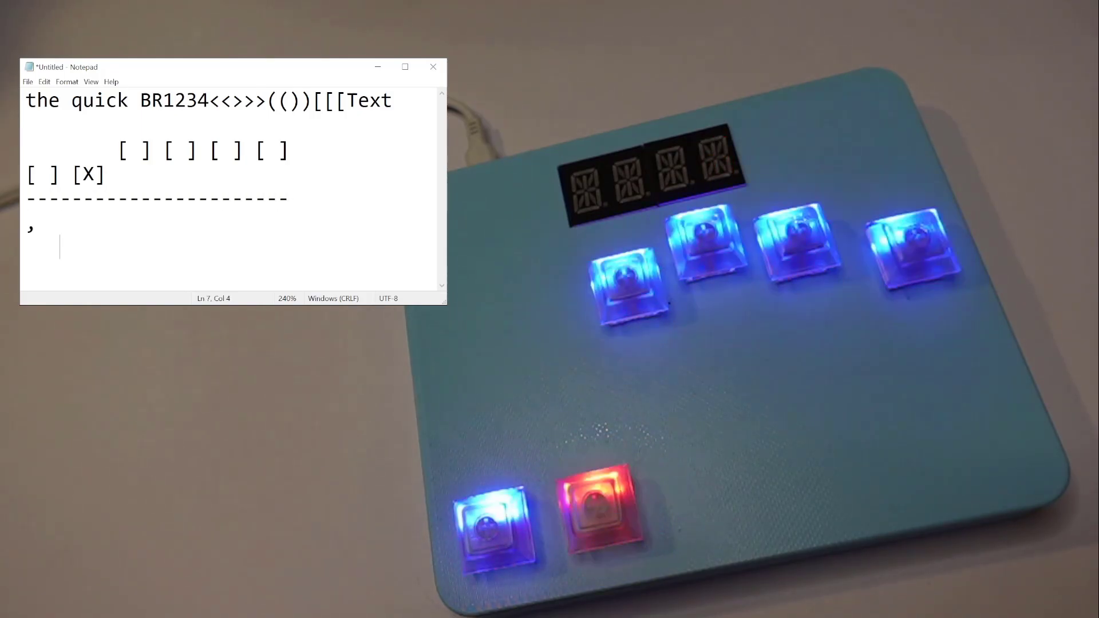
type("     [X] [ ] [X] [")
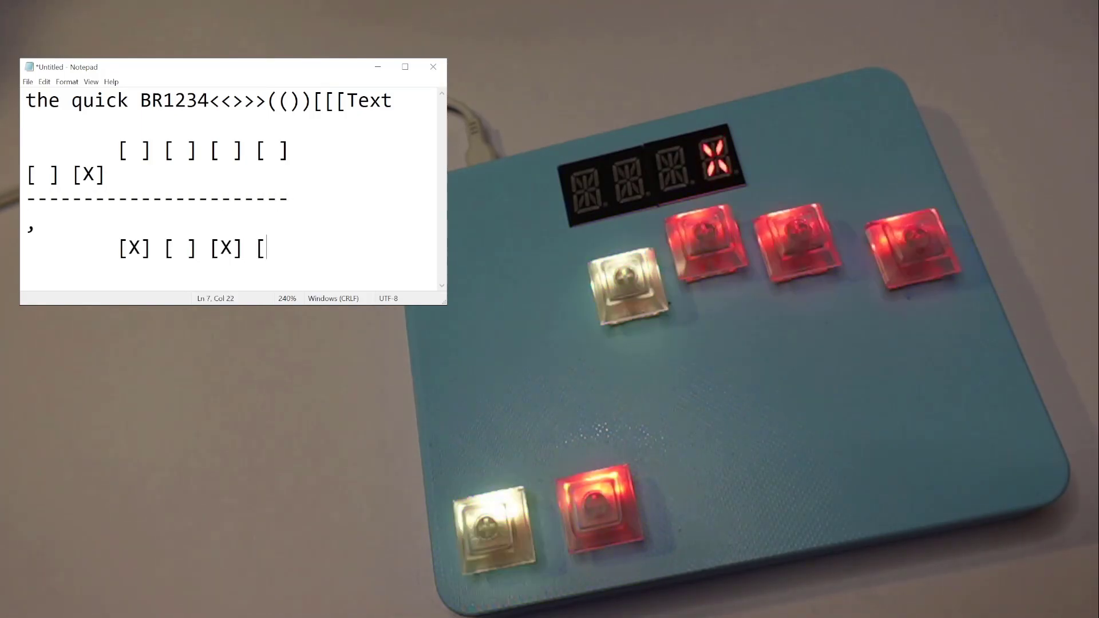
type("X]")
key("Return")
type("[ ] [ ]")
key("Return")
type("------")
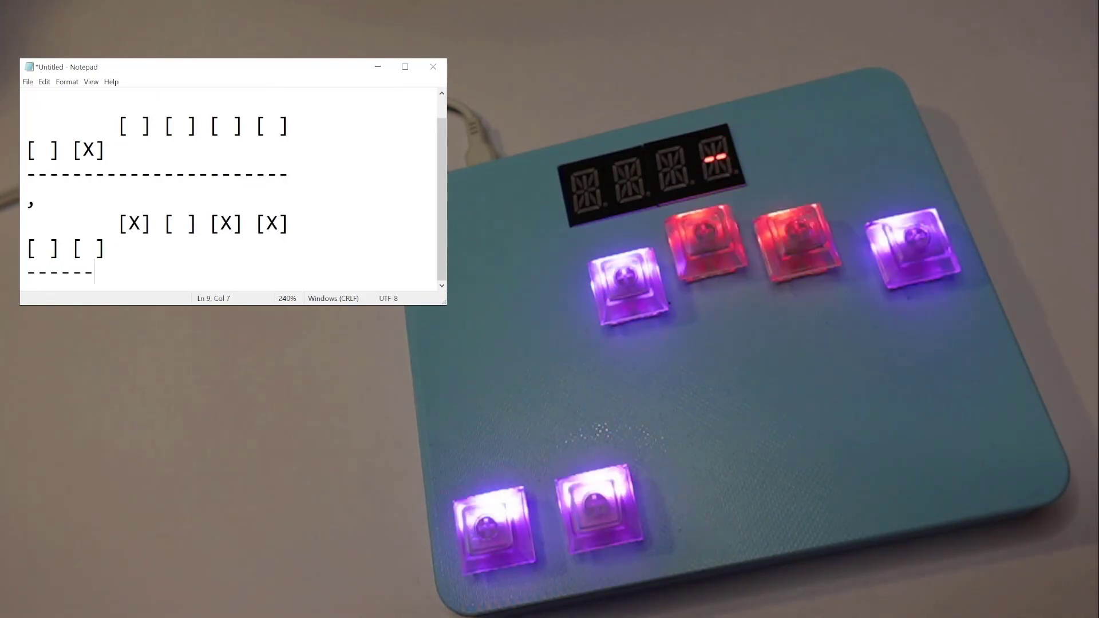
type("-----------------")
type(".")
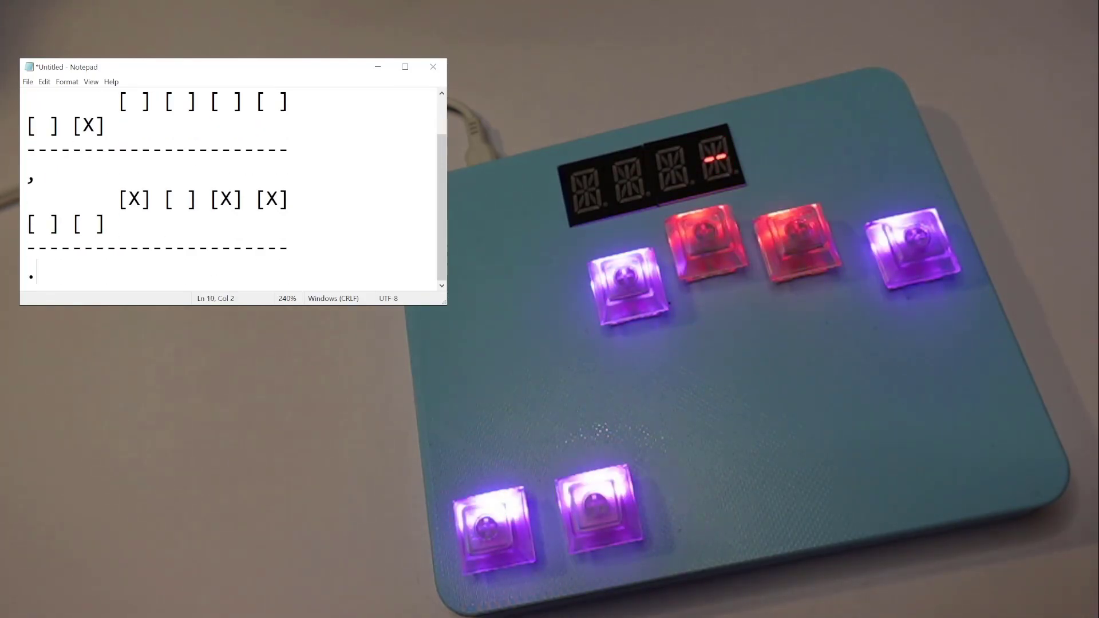
Print the period and letter 'a' chord diagrams, with a separator below the 'a' diagram
key("Return")
type(".")
key("Return")
type("[")
type("X] [X] [X")
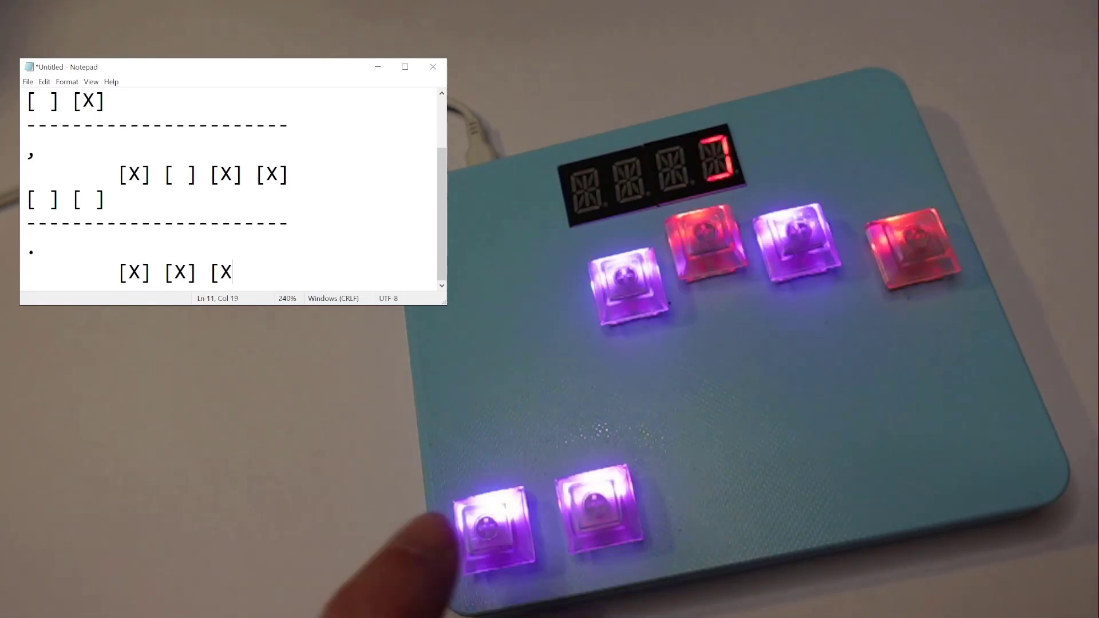
type("] [ ]")
key("Return")
type("[ ] [ ]")
key("Return")
type("---")
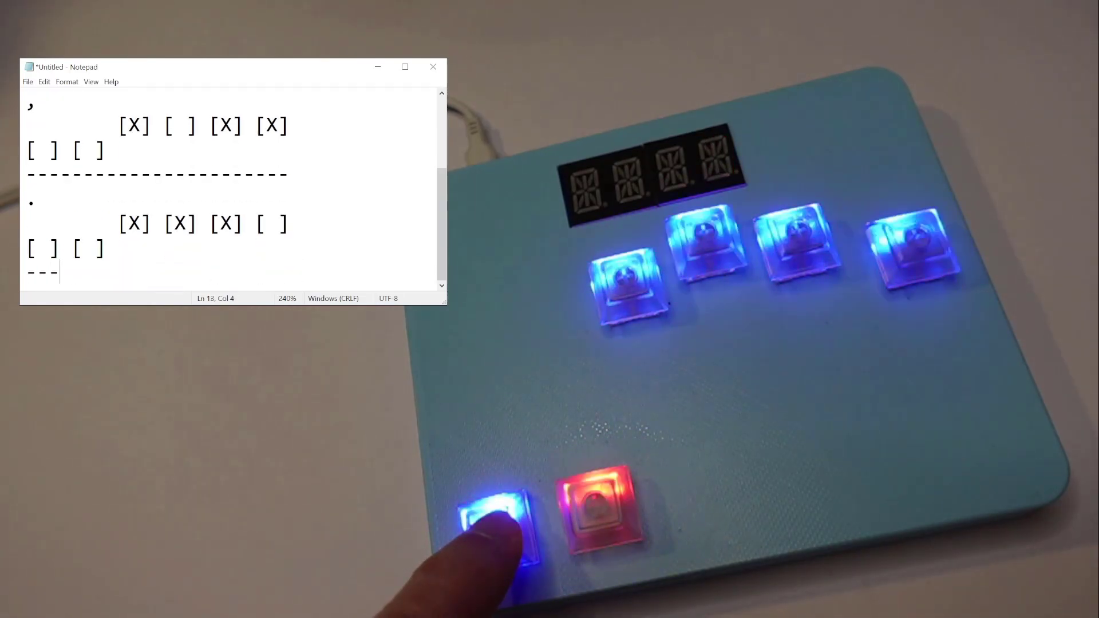
type("------------------")
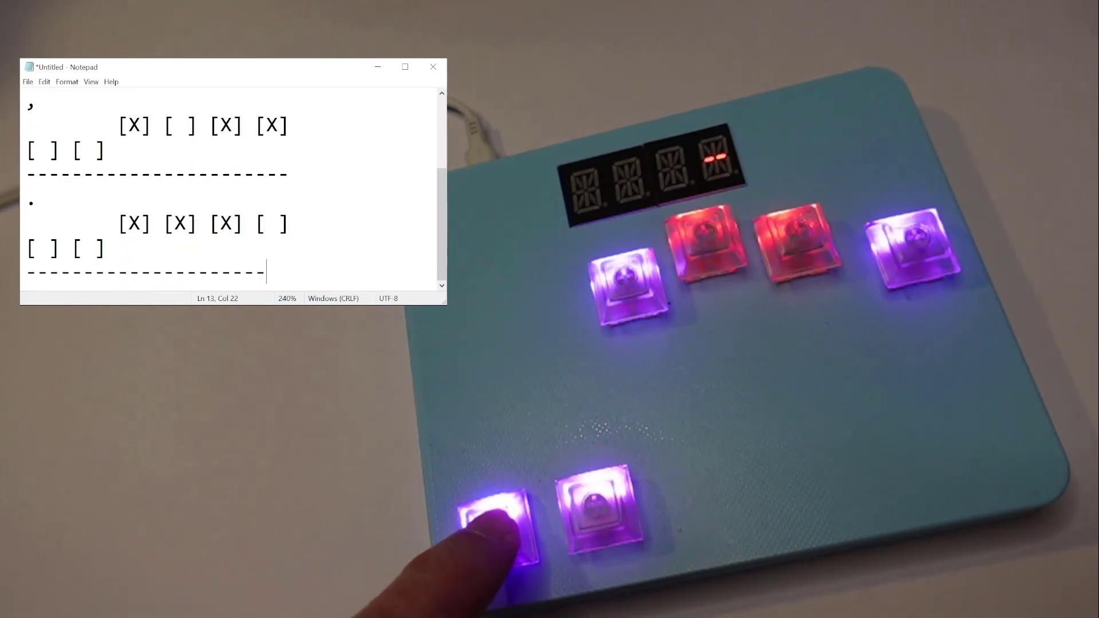
key("Return")
type("a")
key("Return")
type("[X")
type("] [X")
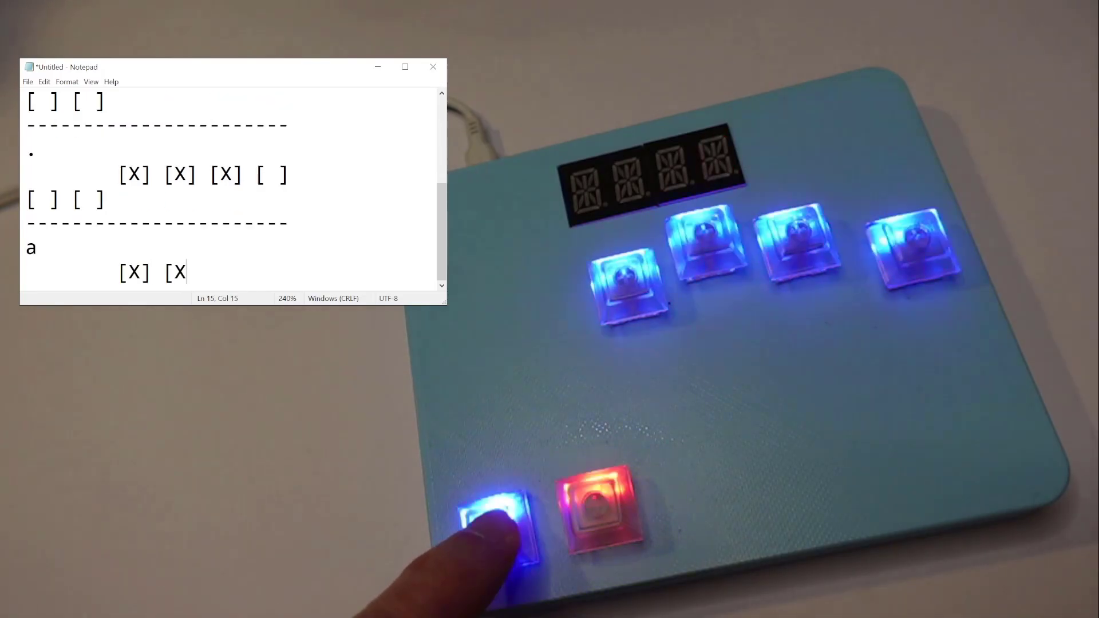
type("] [ ] [ ]")
key("Return")
type("[ ] [ ]")
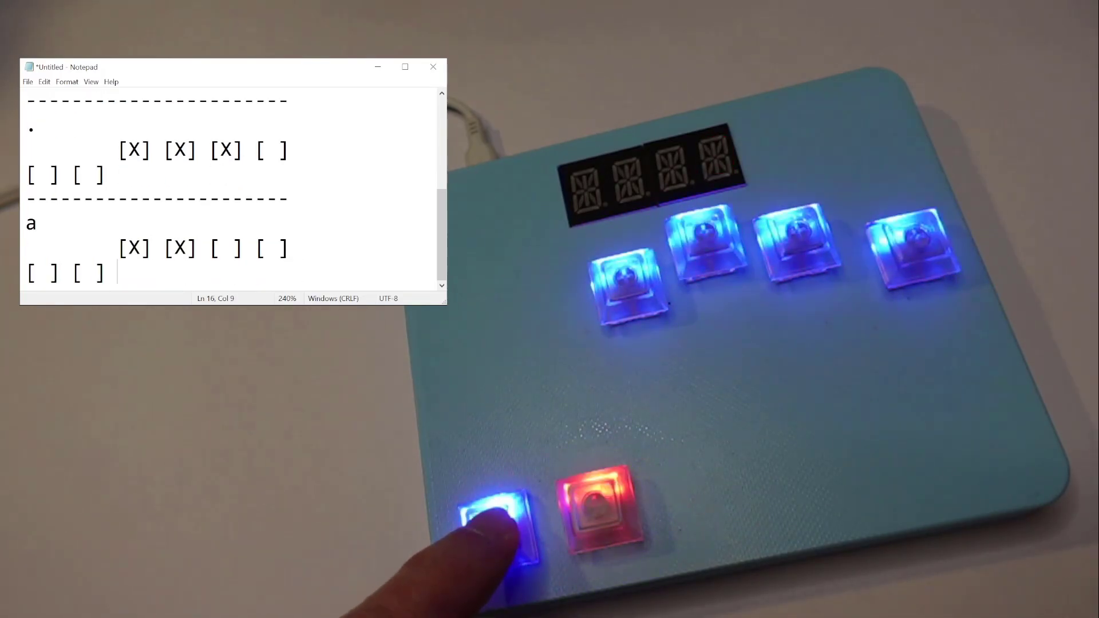
key("Return")
type("----------------------")
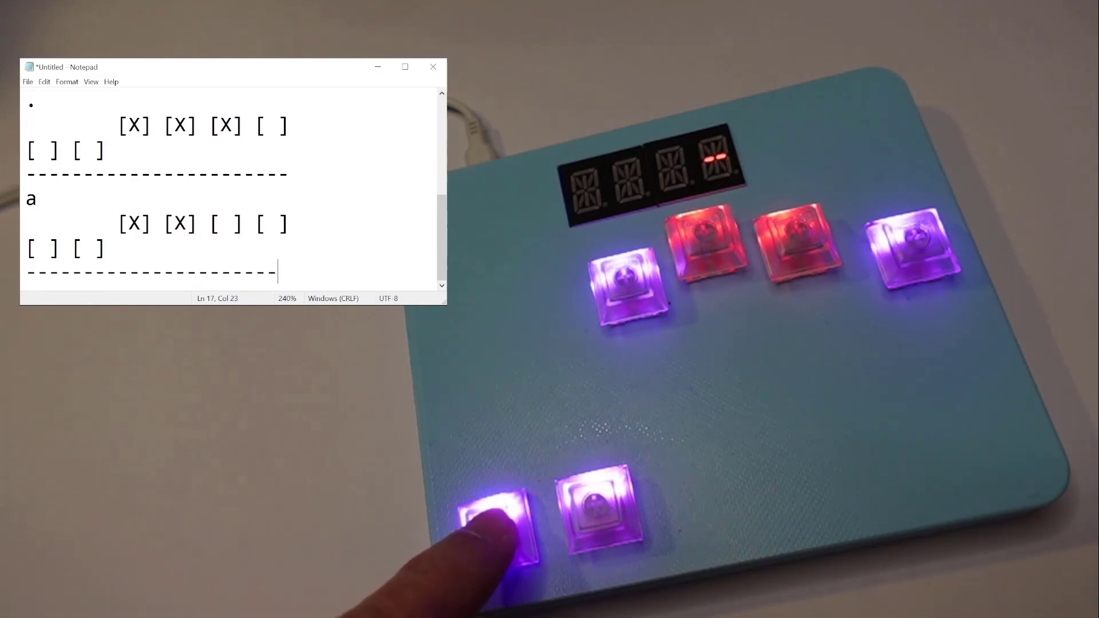
key("Return")
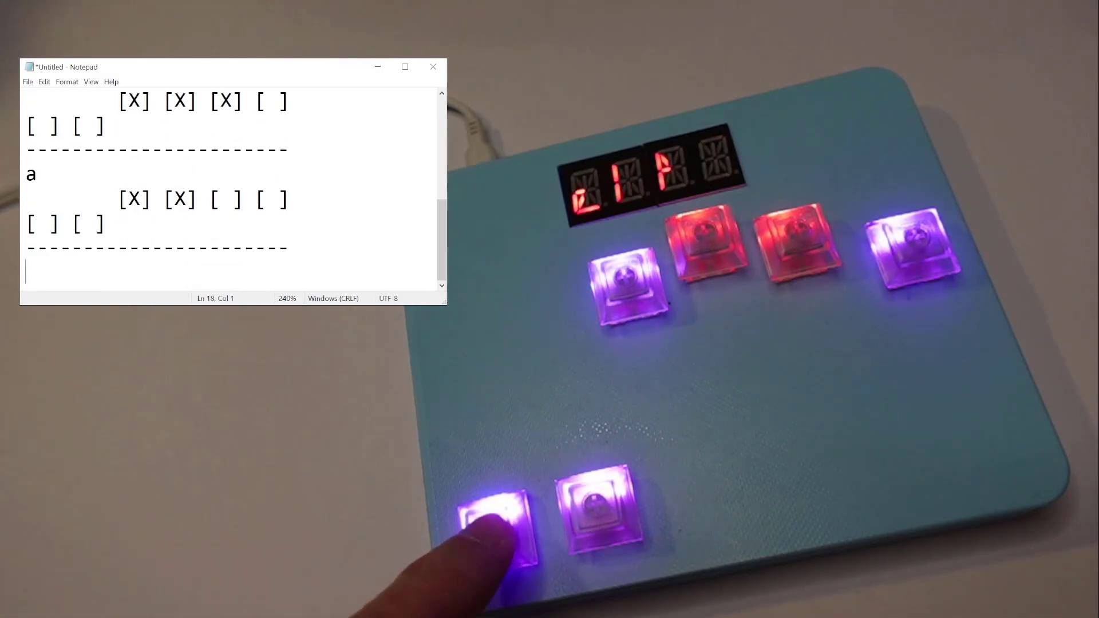